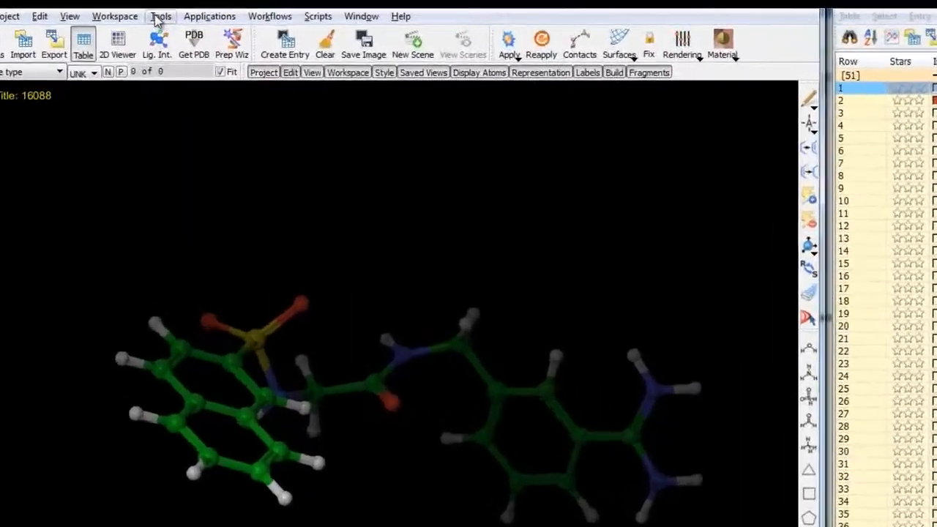
Open Ligand Filtering and use the structures from Project Table (selected entries).
left_click(142, 20)
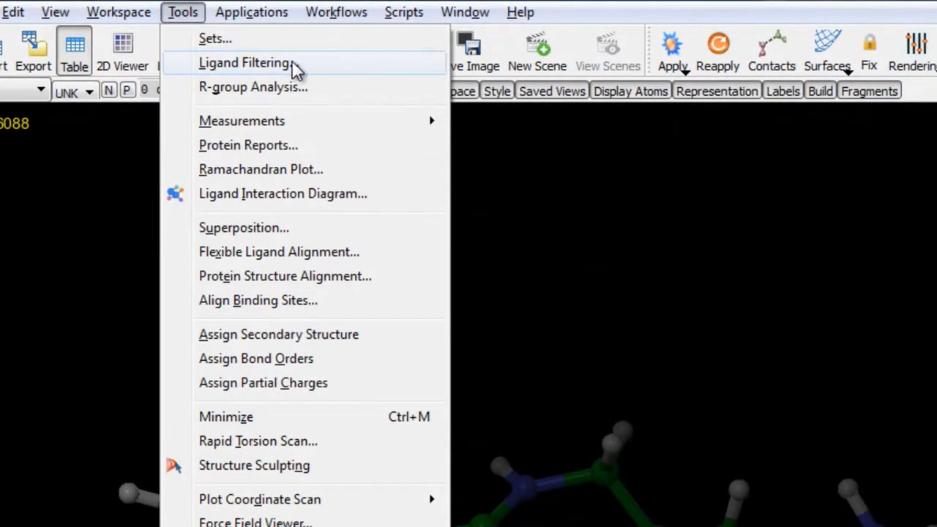
left_click(295, 66)
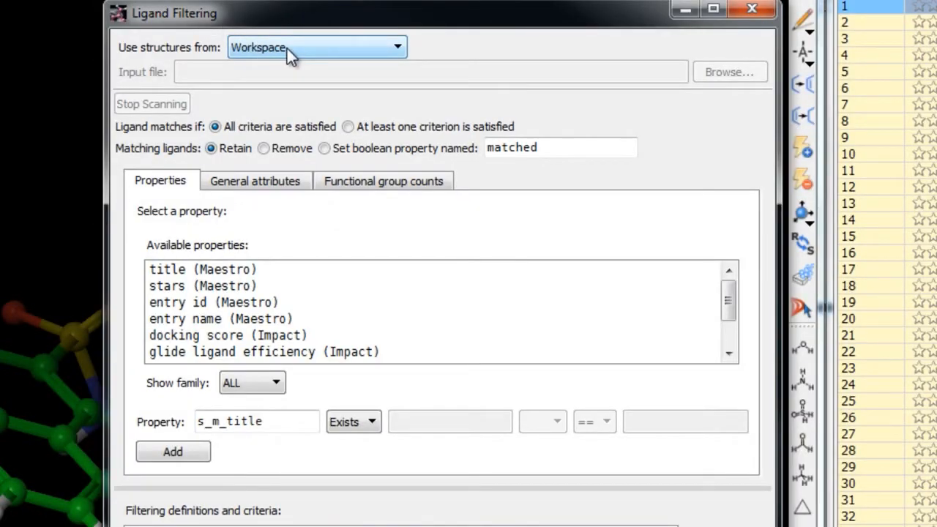
left_click(287, 49)
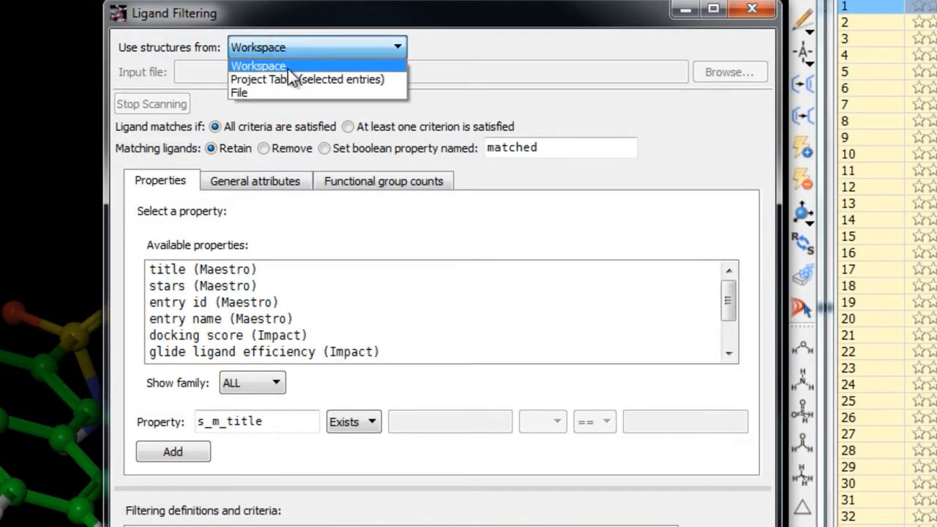
left_click(290, 77)
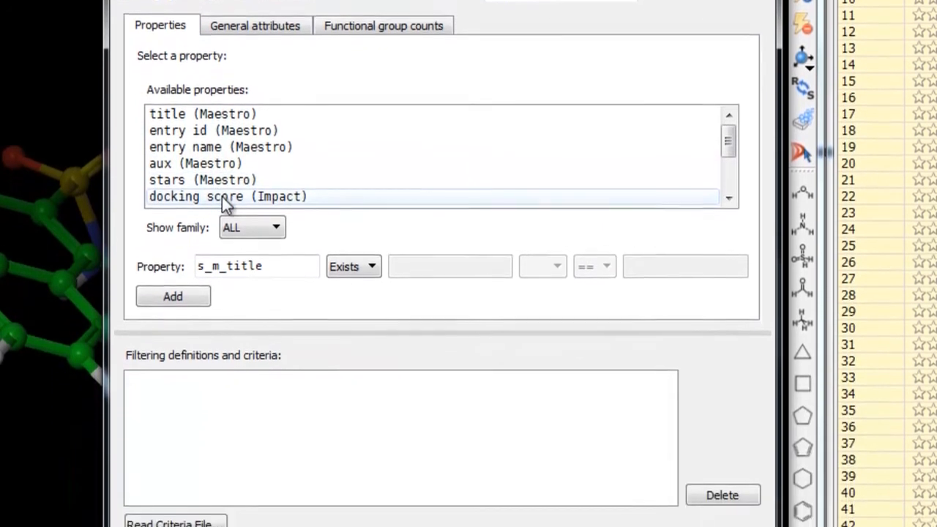
Add a property criterion requiring docking score (Impact) <= -6.0.
left_click(221, 351)
left_click(351, 248)
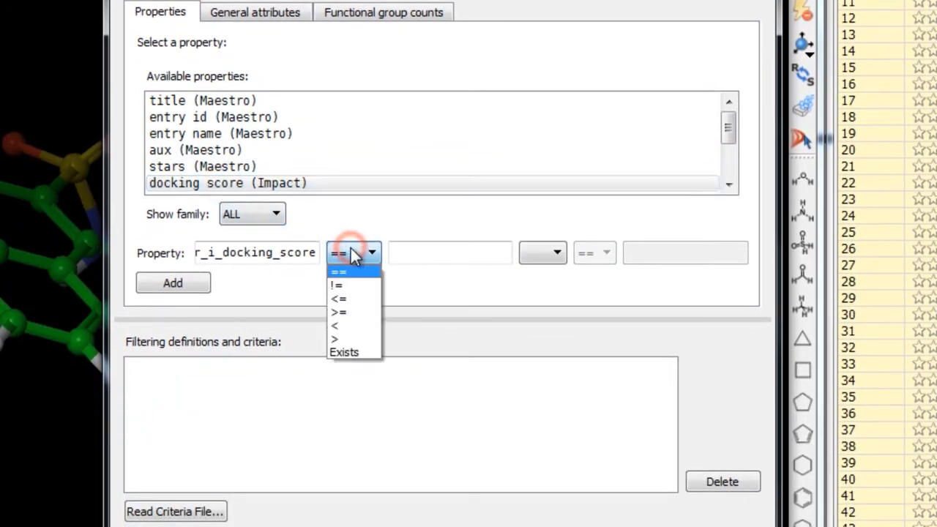
left_click(352, 295)
left_click(437, 248)
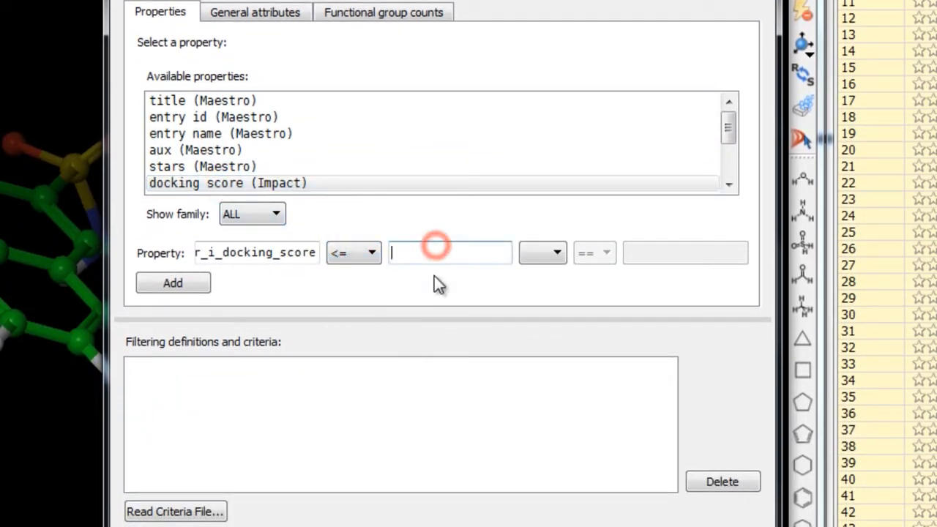
type("-6.0")
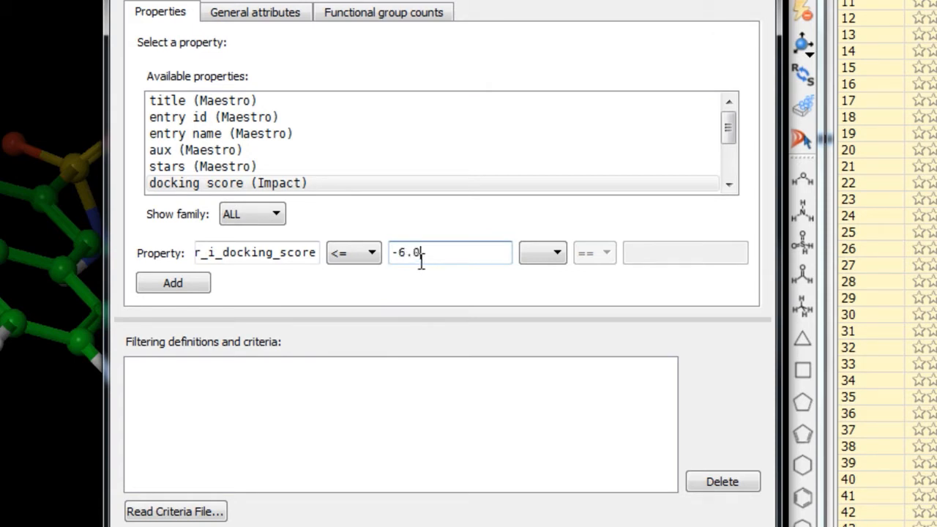
left_click(199, 285)
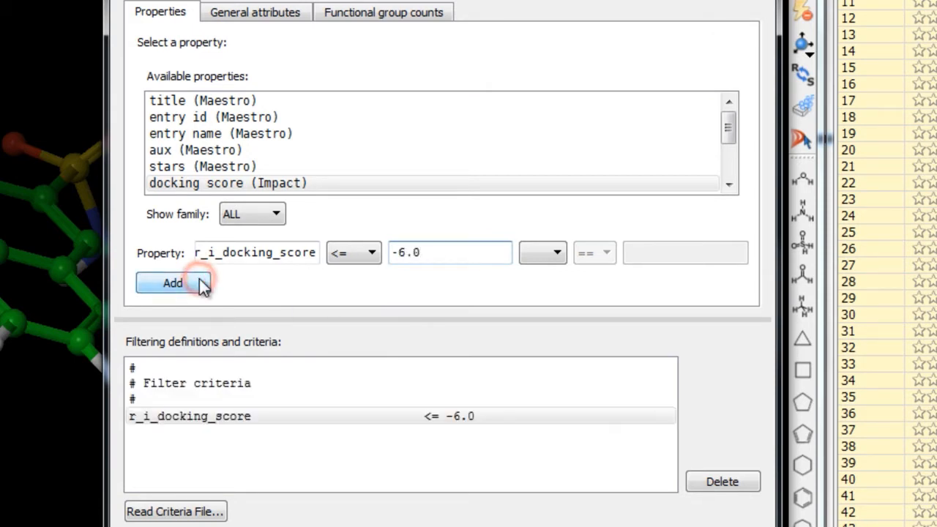
Add a property criterion requiring Shape Sim (phase) >= 0.3.
scroll(220, 150, "down", 1)
left_click(224, 166)
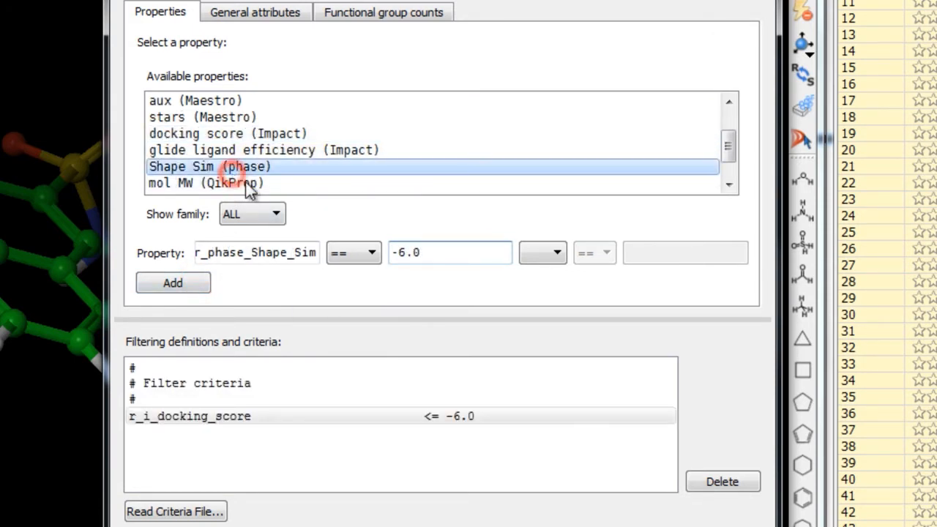
left_click(362, 256)
left_click(349, 320)
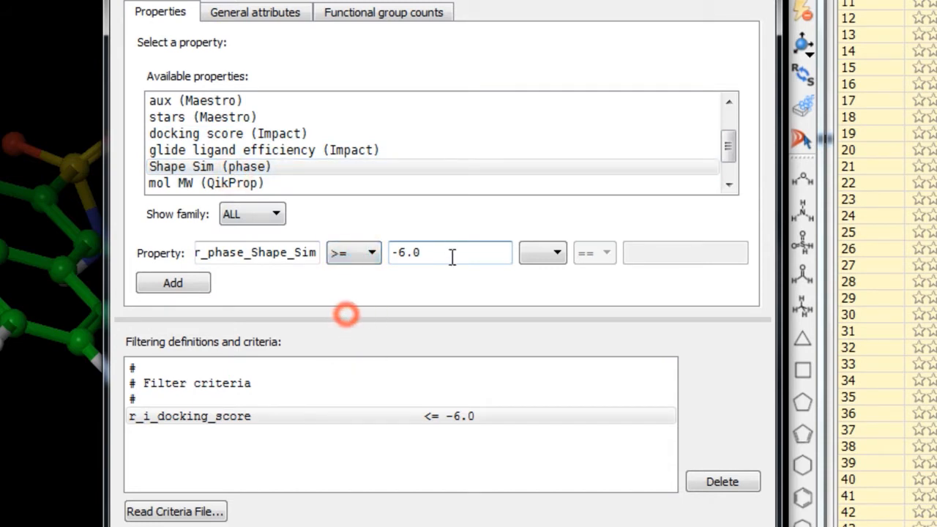
left_click(452, 253)
type("0.3")
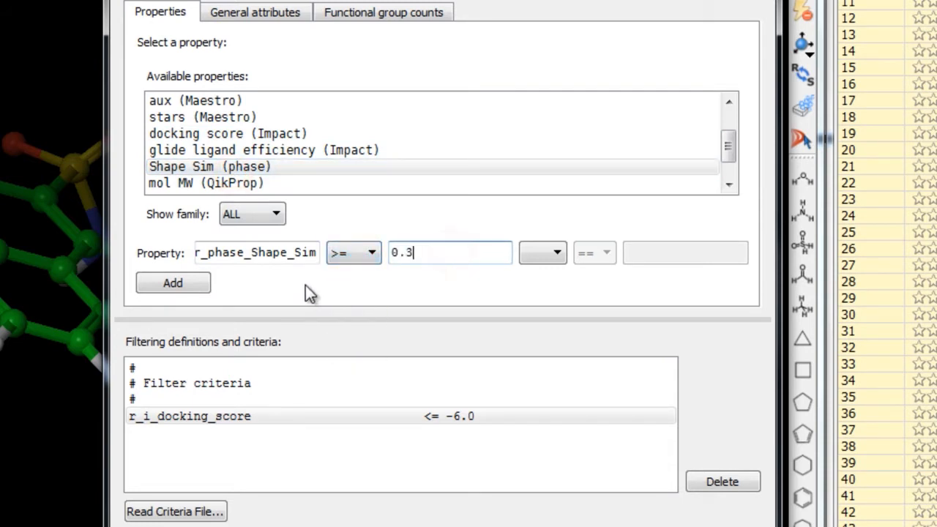
left_click(202, 287)
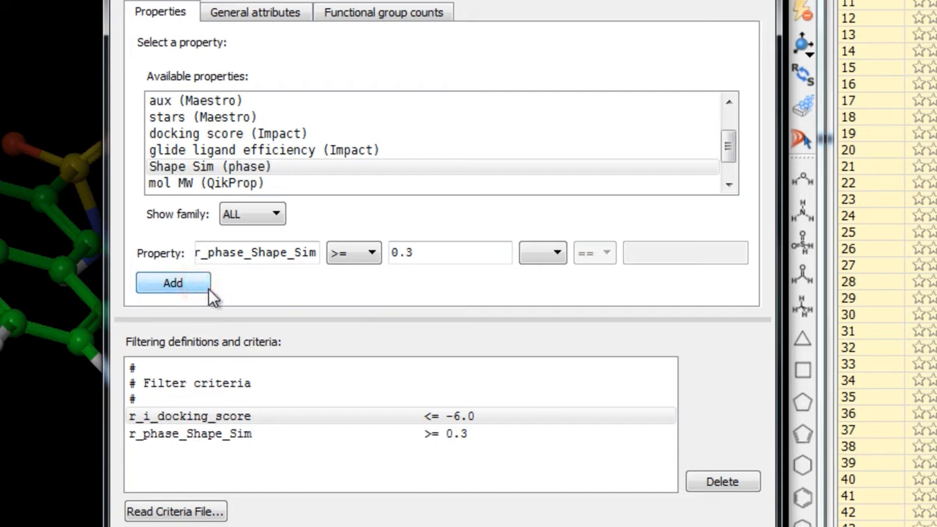
Choose the Molecular_weight general attribute and set its first condition to >= 400.
left_click(234, 16)
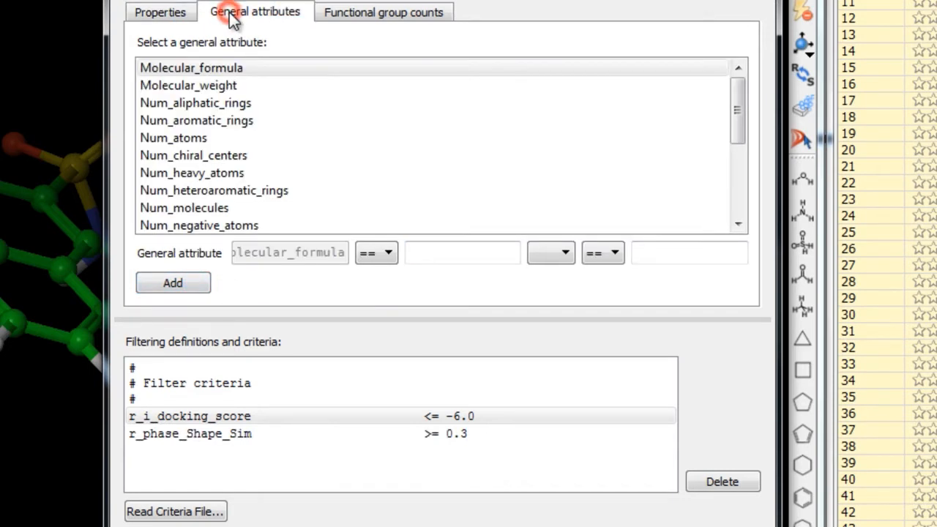
left_click(233, 85)
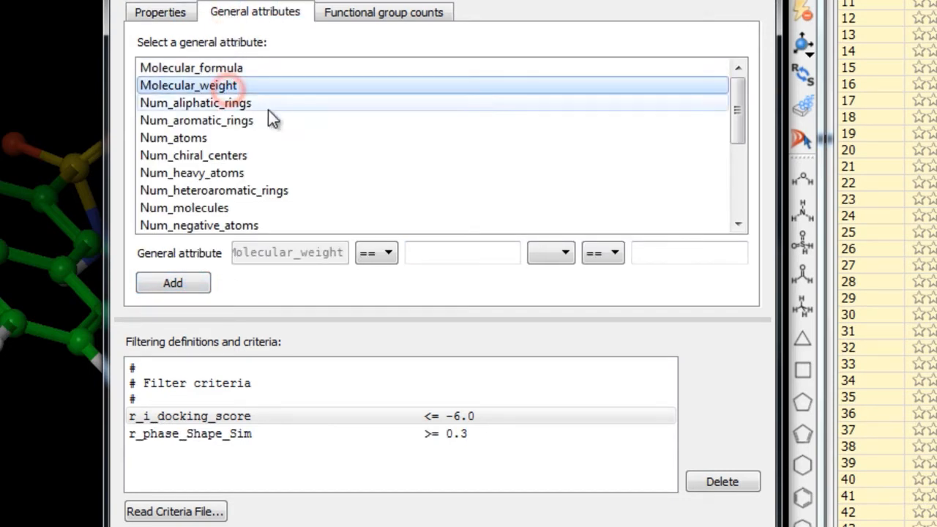
left_click(385, 253)
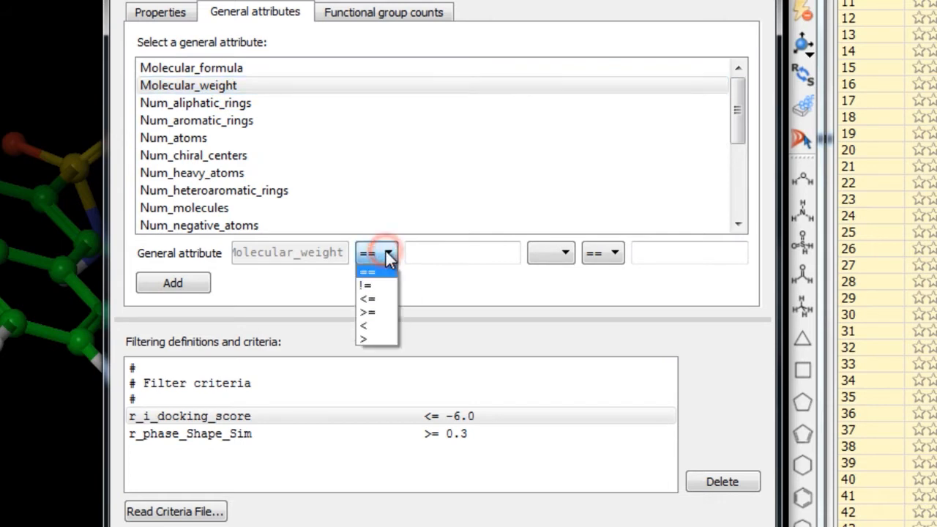
left_click(381, 312)
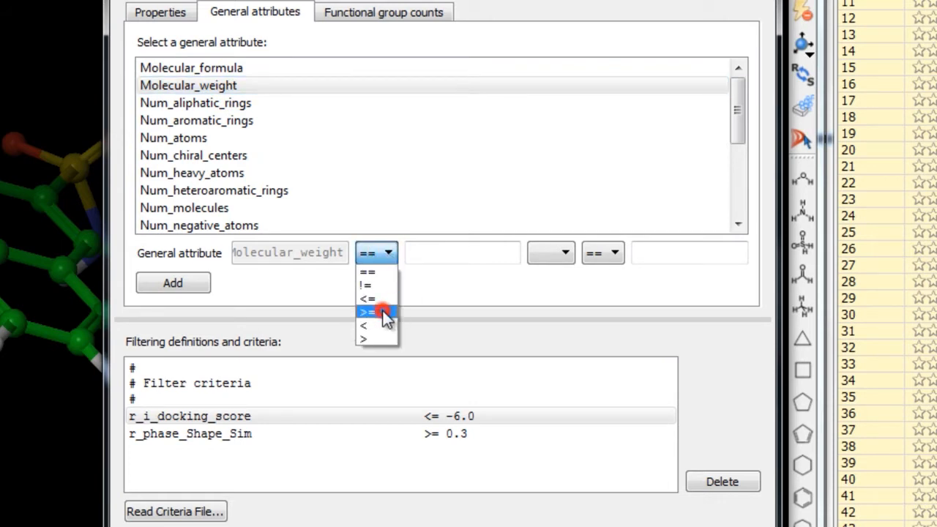
left_click(421, 253)
type("400")
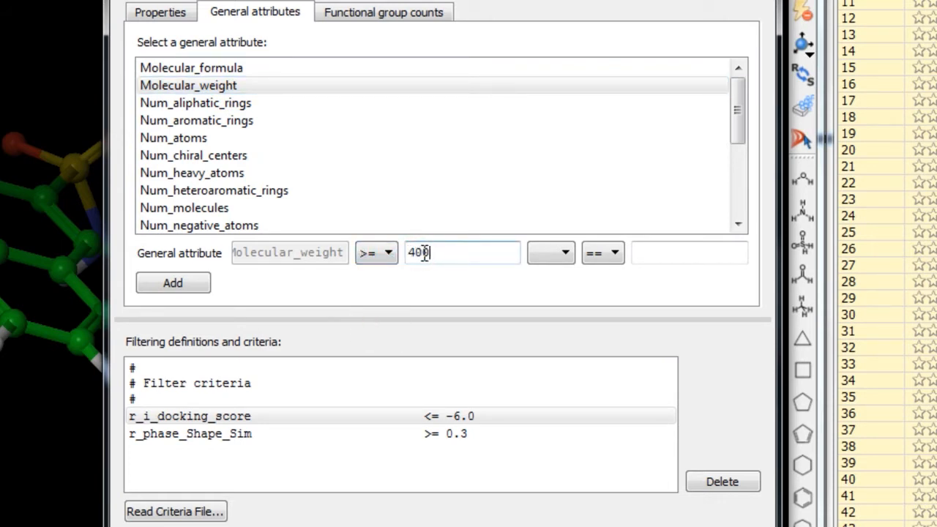
Combine the molecular weight condition with AND <= 500 and add it to the filter criteria.
left_click(551, 256)
left_click(549, 288)
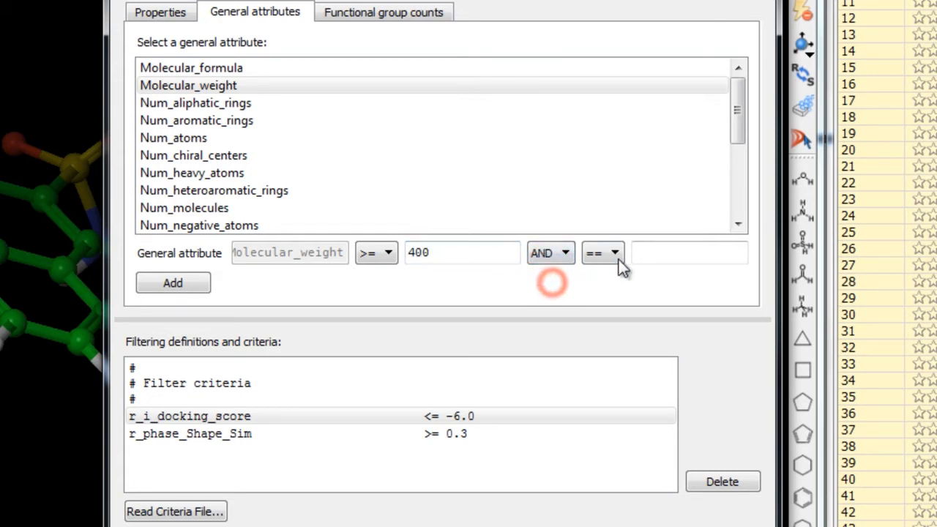
left_click(618, 256)
left_click(604, 297)
left_click(649, 253)
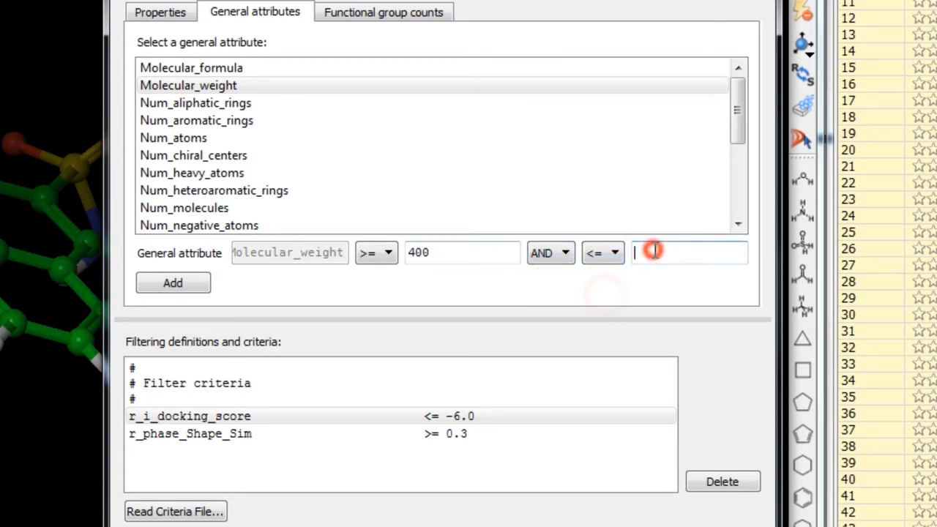
type("500")
left_click(185, 282)
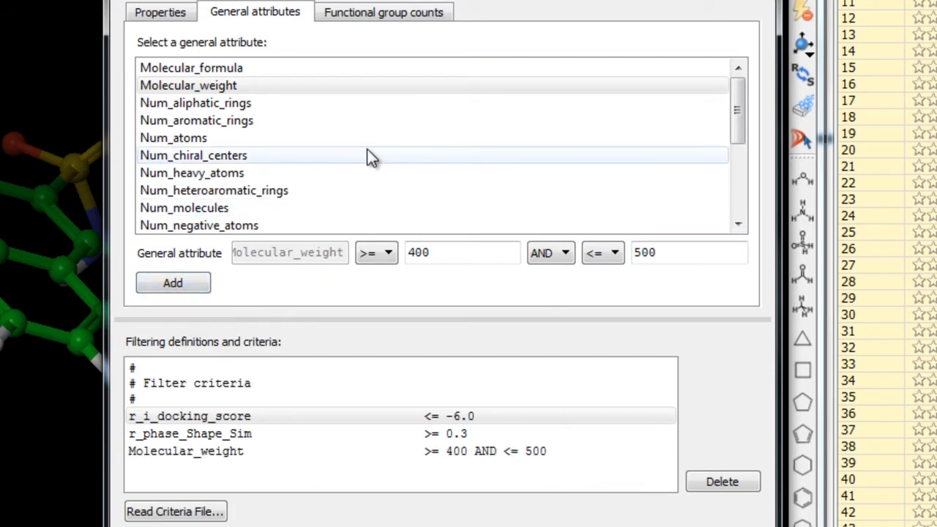
Add a functional group count criterion requiring Nitros == 0.
left_click(392, 20)
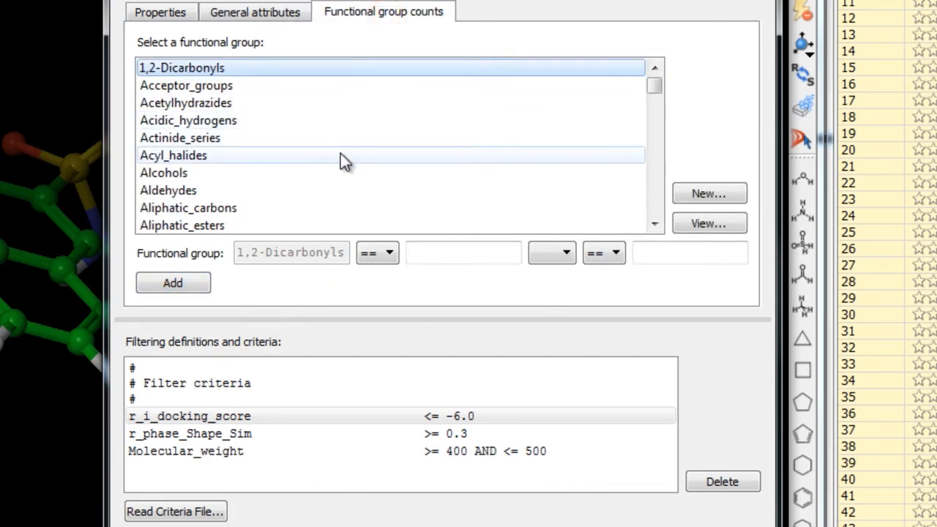
key("n")
scroll(266, 165, "down", 1)
scroll(266, 171, "down", 7)
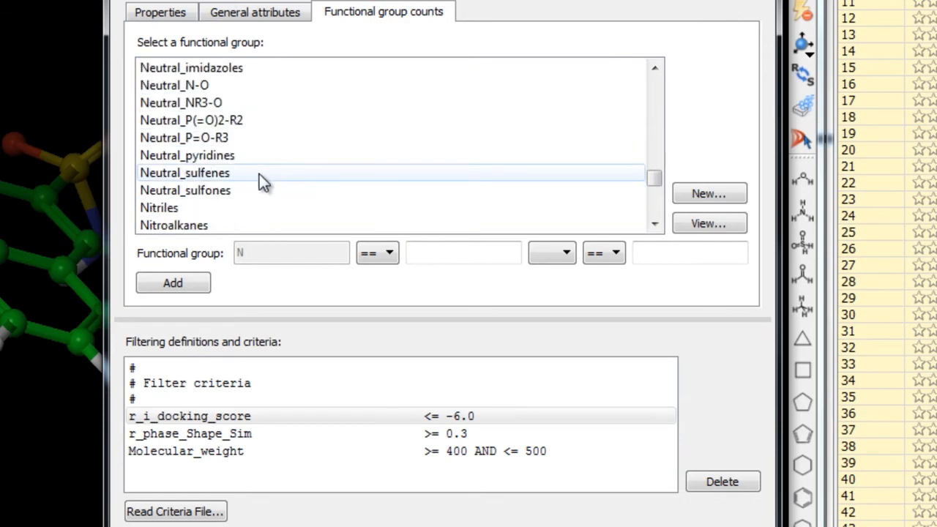
left_click(156, 86)
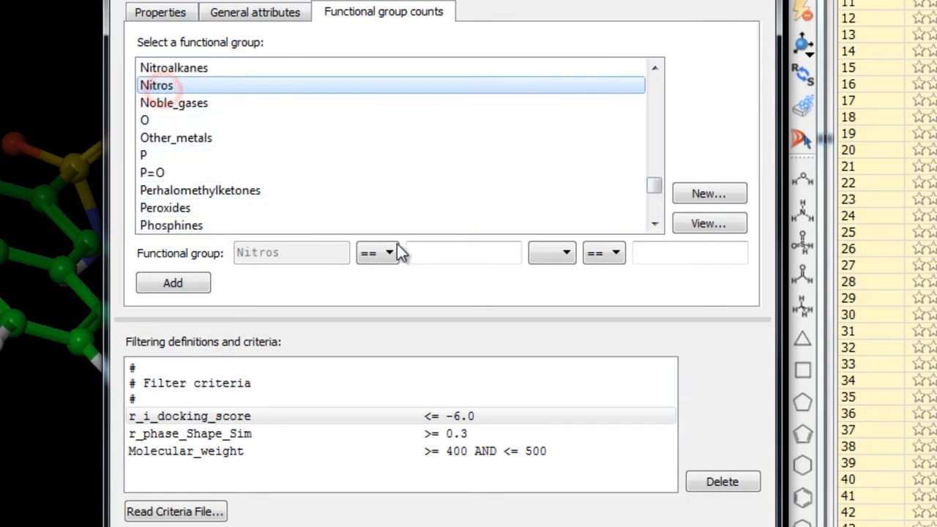
left_click(420, 253)
type("0")
left_click(191, 284)
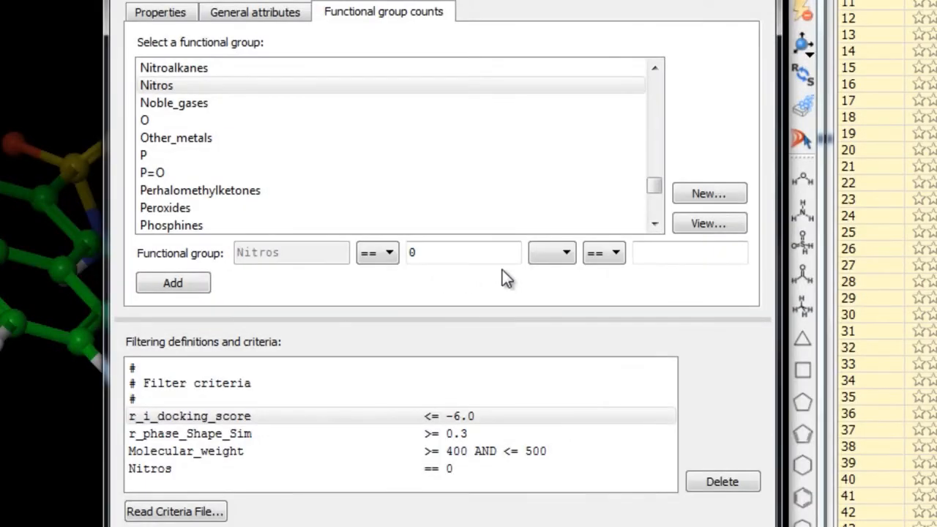
Start a new functional group definition and name it Benzamidine.
left_click(715, 192)
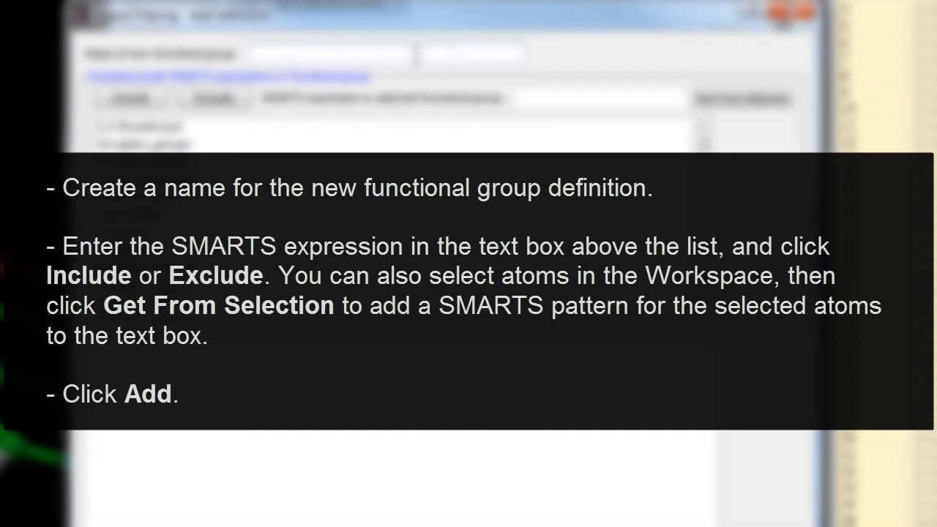
left_click(412, 51)
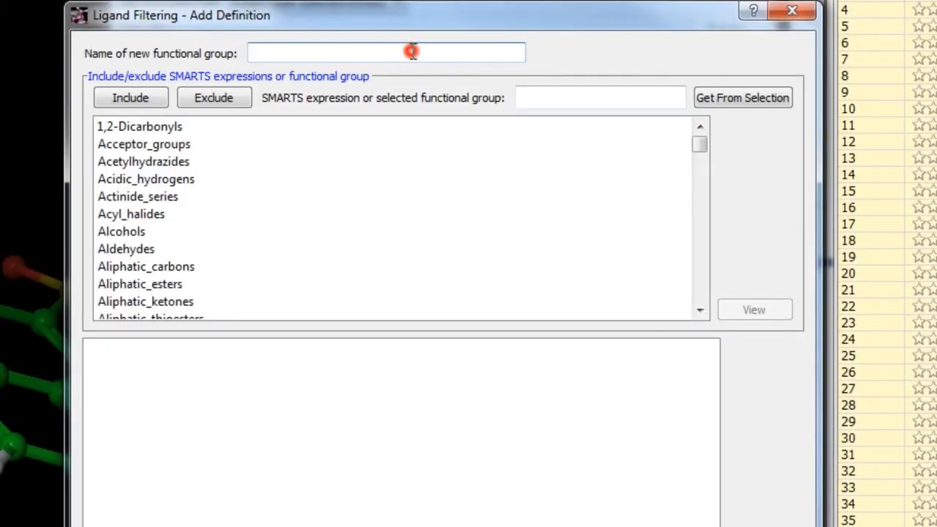
type("Benzamidine")
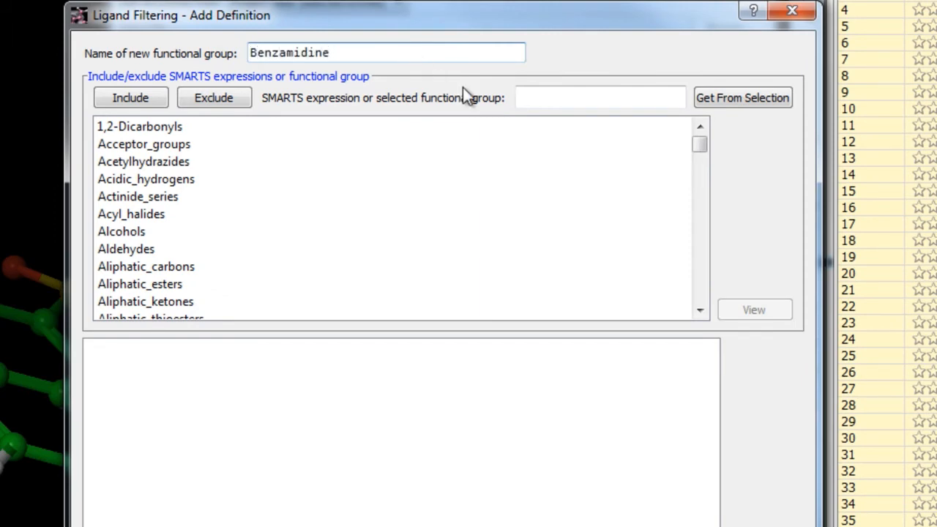
Select the benzamidine fragment's atoms in the Workspace molecule, leaving out the hydrogens on the aromatic ring.
left_click(523, 97)
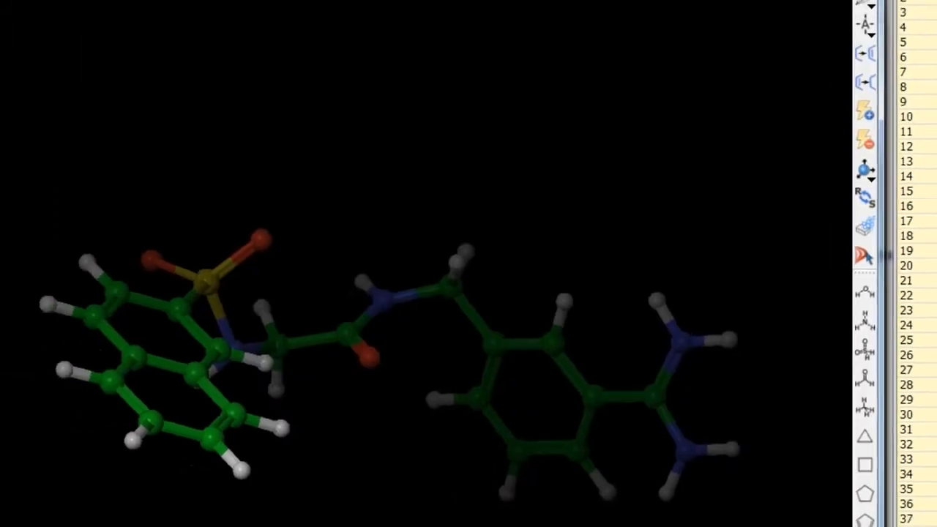
left_click_drag(572, 244, 636, 318)
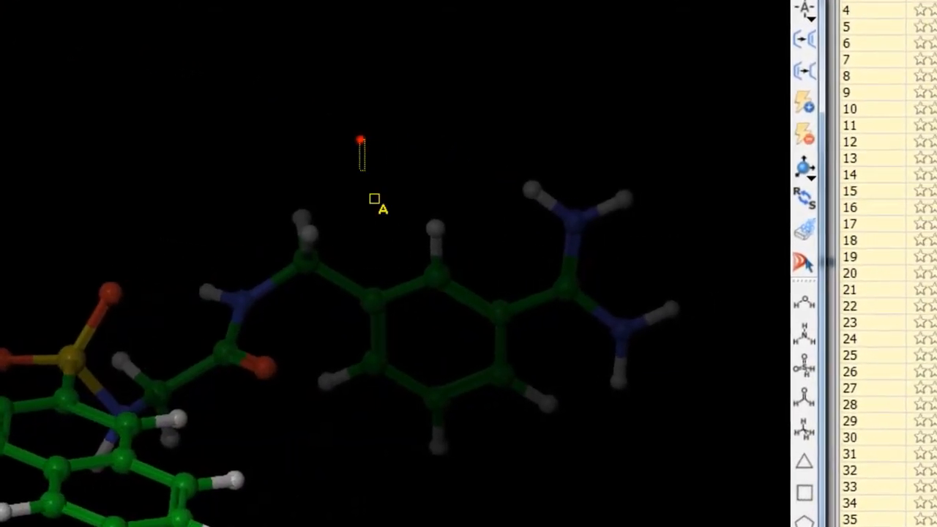
left_click_drag(374, 199, 692, 515)
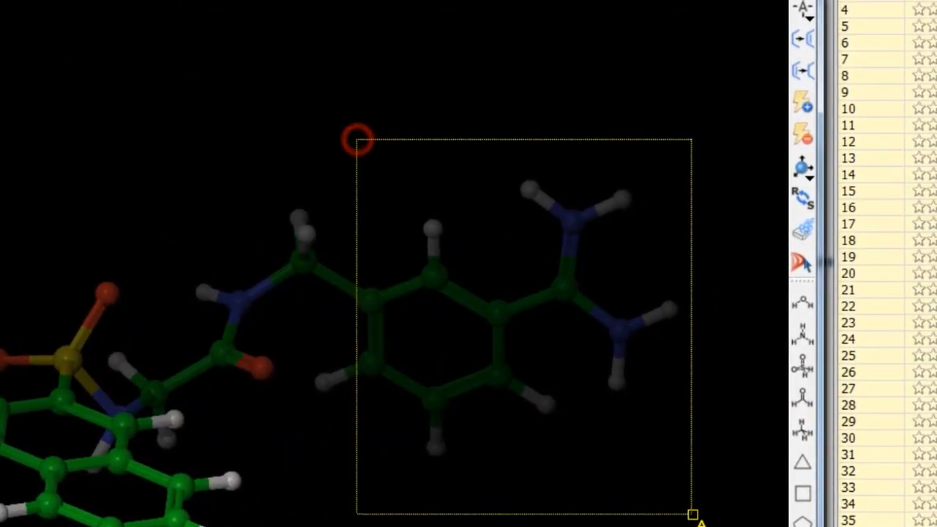
left_click(441, 448)
left_click(548, 403, "shift")
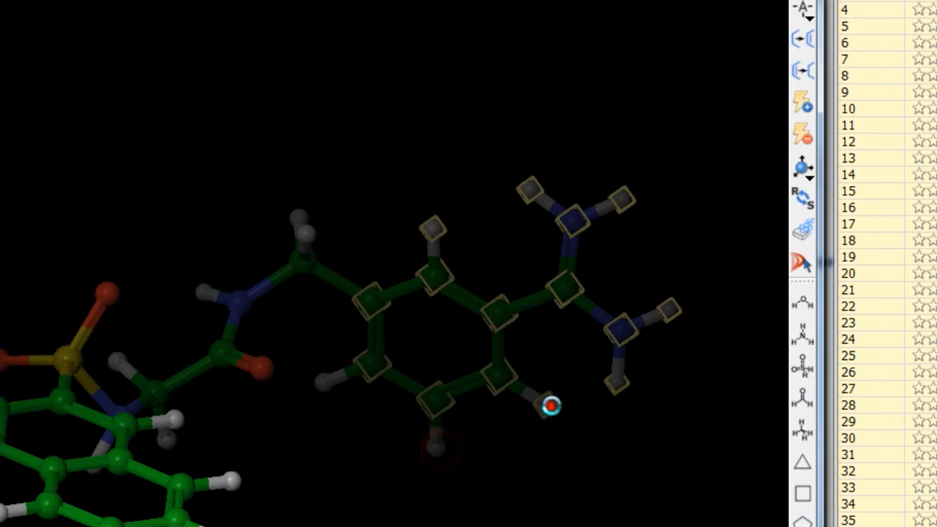
left_click(433, 227, "shift")
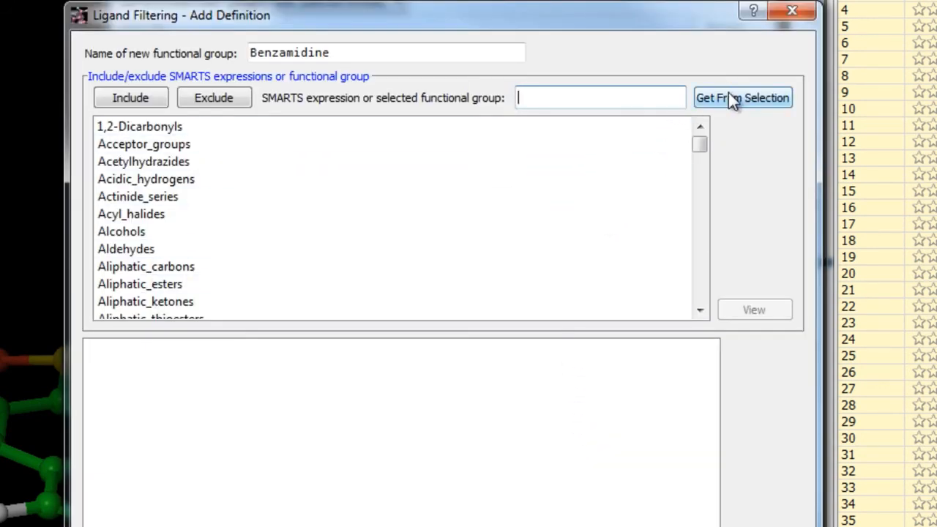
Get the SMARTS pattern from the selected atoms, include it in the Benzamidine definition and add the definition to the filter.
left_click(729, 97)
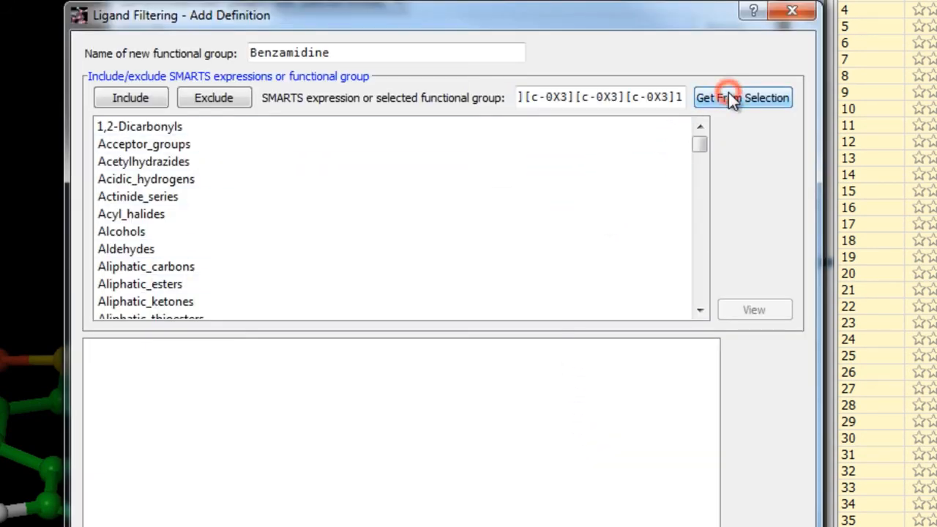
left_click(127, 99)
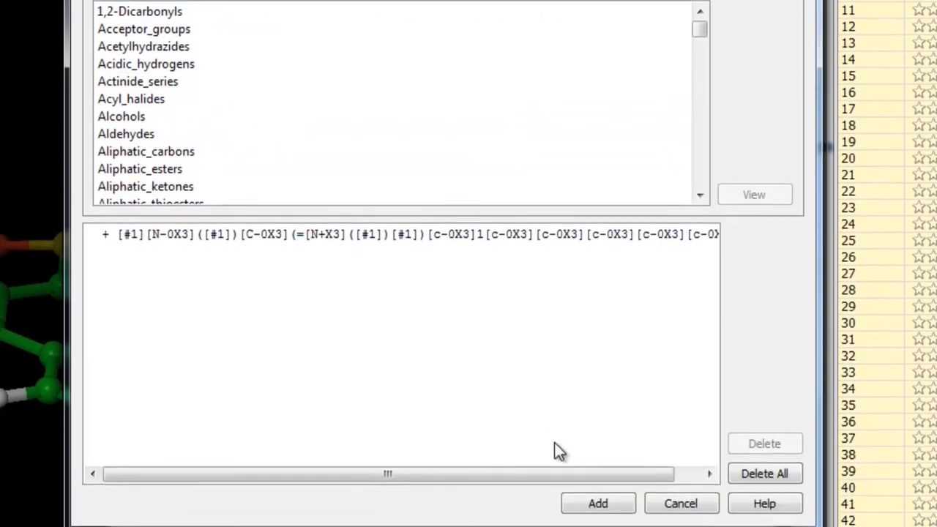
left_click(617, 503)
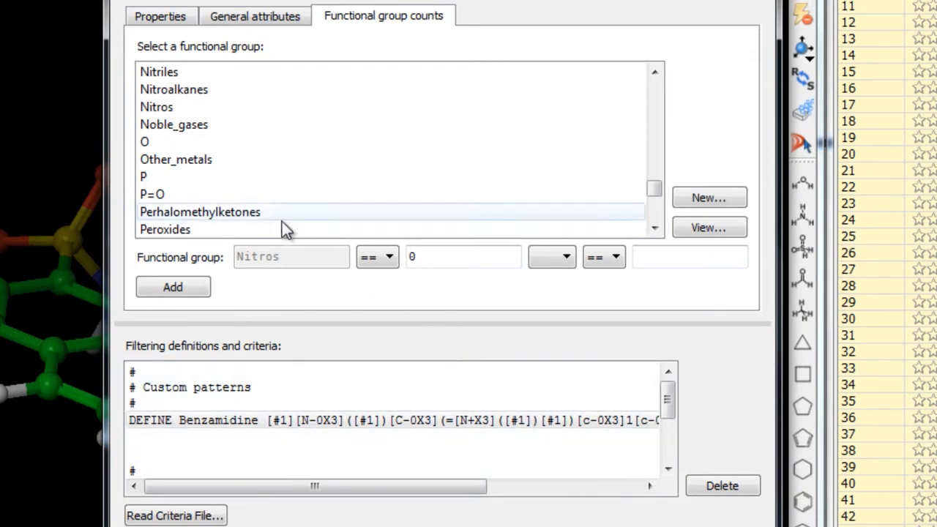
Add a functional group count criterion requiring Benzamidine == 0 to the filter.
left_click(202, 146)
key("b")
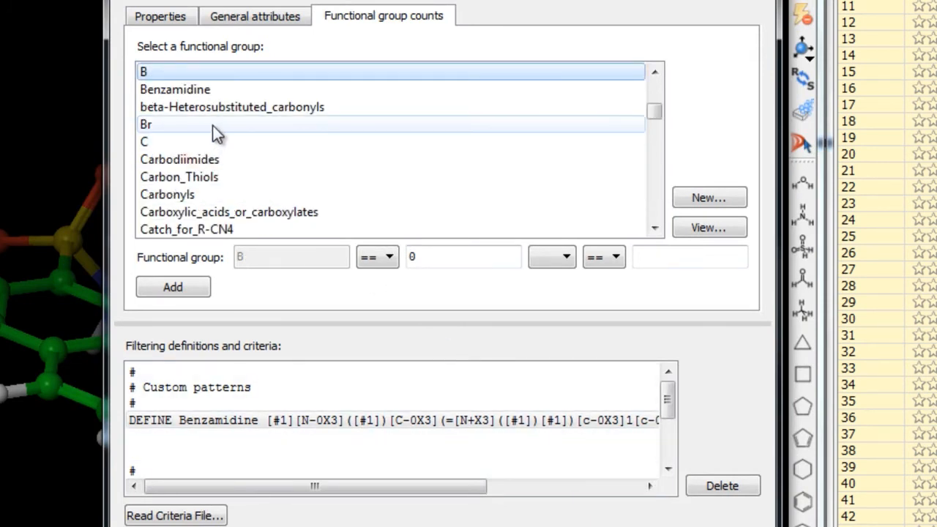
left_click(214, 91)
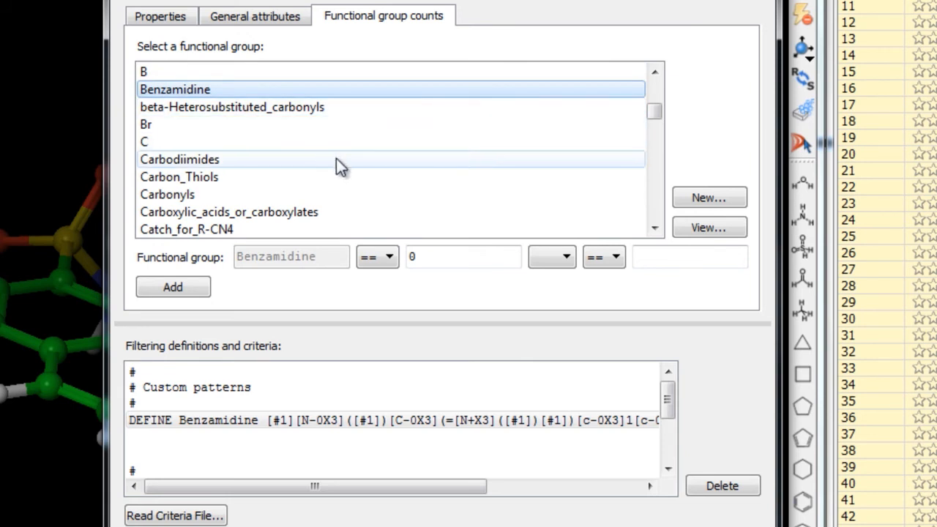
left_click(423, 256)
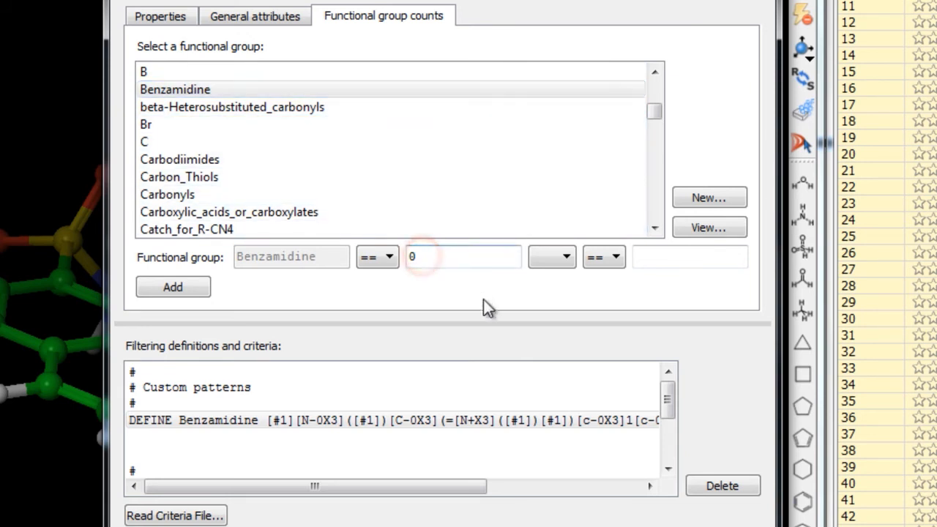
left_click(180, 293)
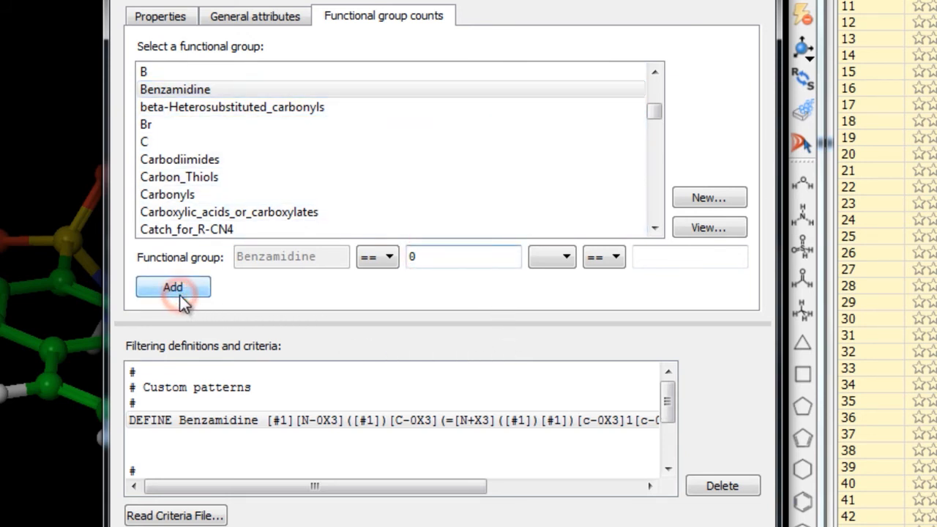
Run the ligand filtering job with its output set to append new entries to the project.
scroll(260, 410, "down", 1)
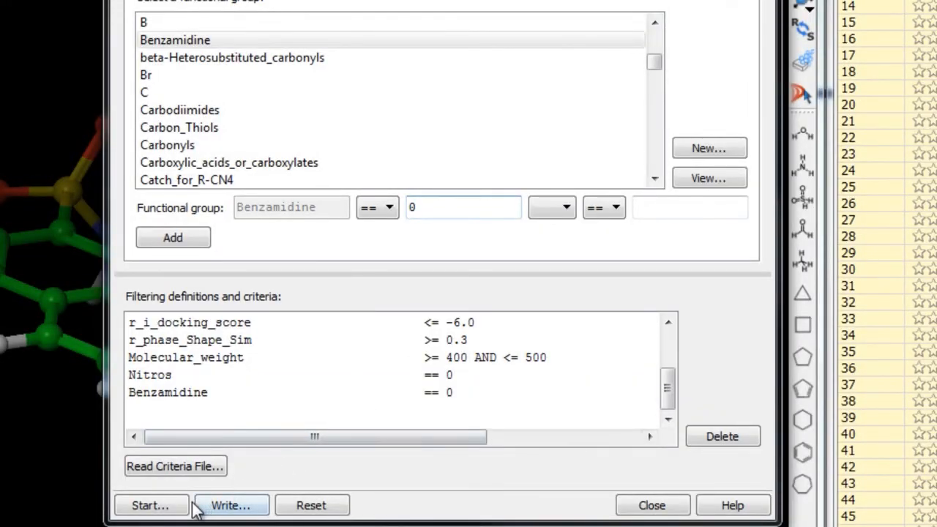
left_click(175, 507)
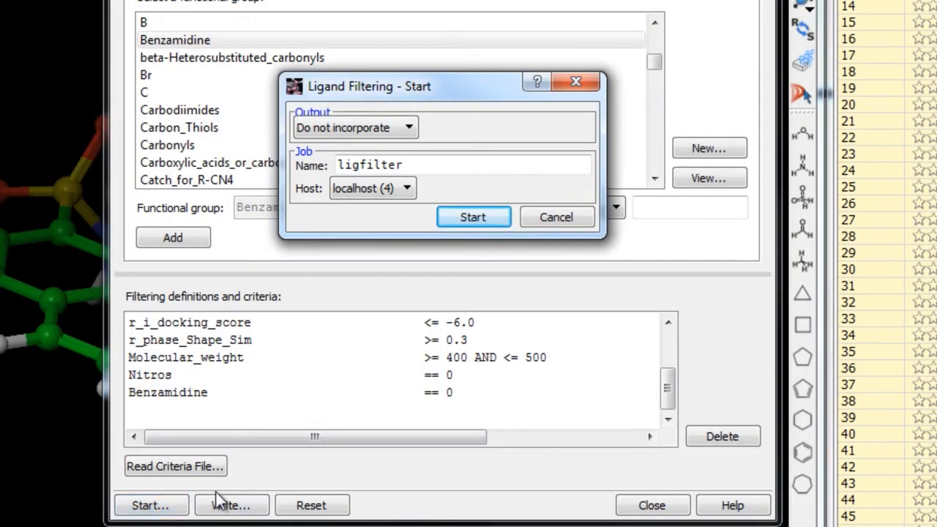
left_click(394, 127)
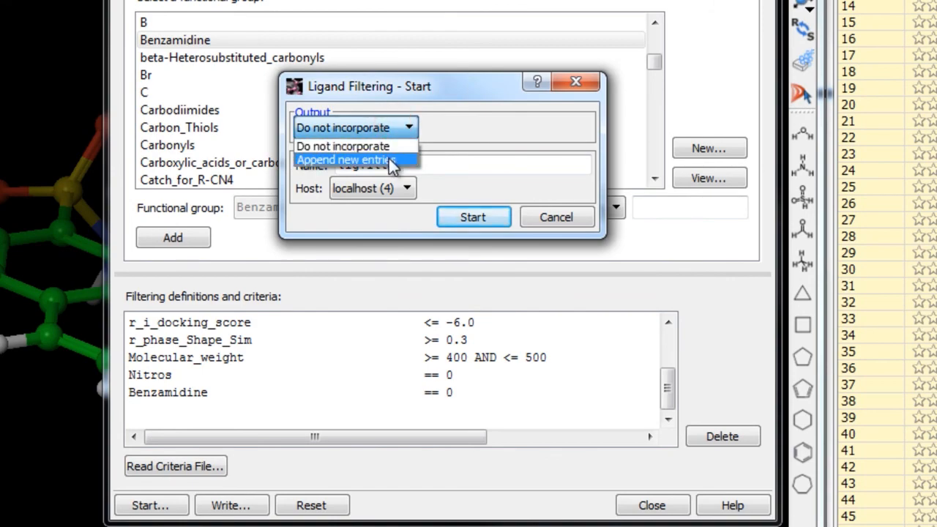
left_click(392, 157)
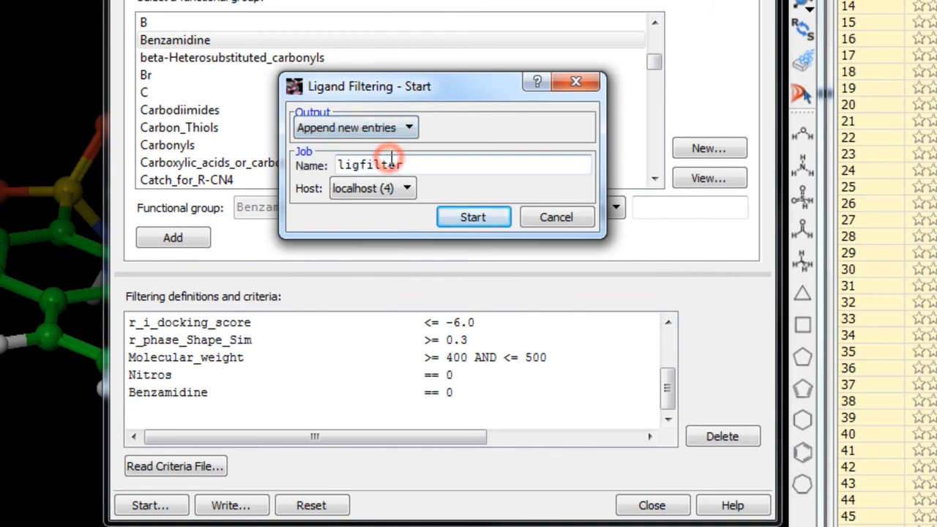
left_click(473, 219)
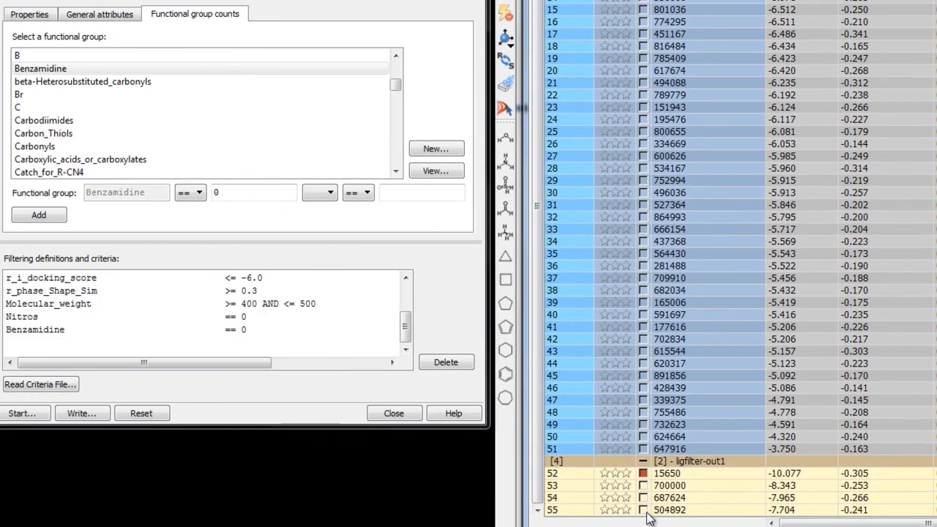
Include all four entries of the ligfilter-out1 group in the Workspace, show them in separate tiles and rotate the structures.
left_click(644, 511)
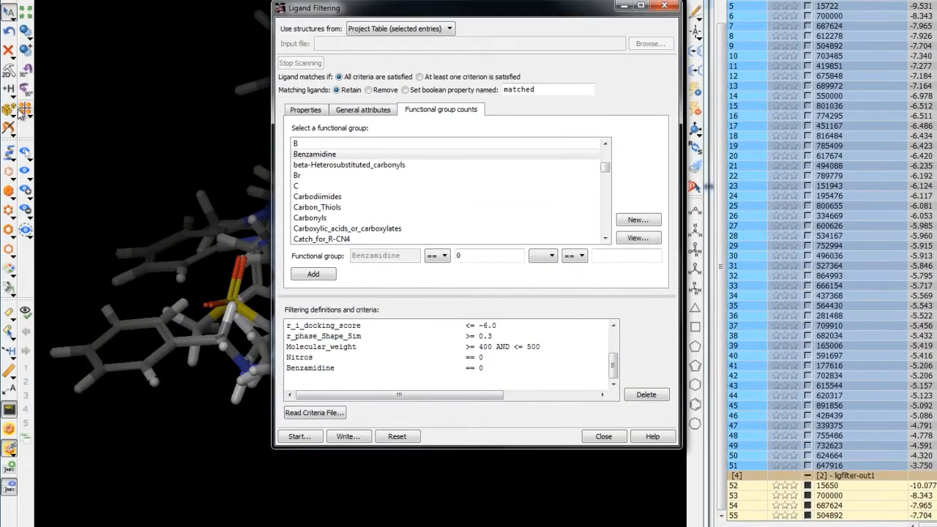
left_click(23, 110)
left_click_drag(429, 230, 395, 216)
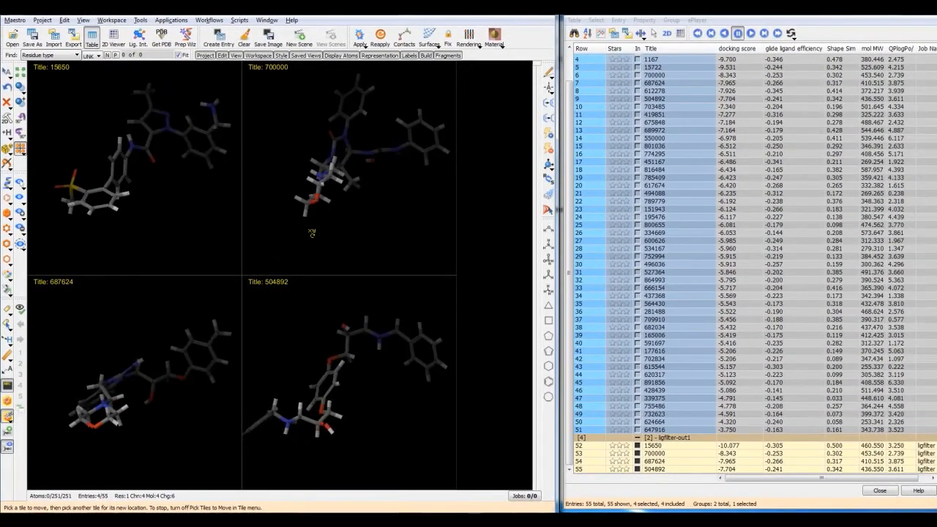